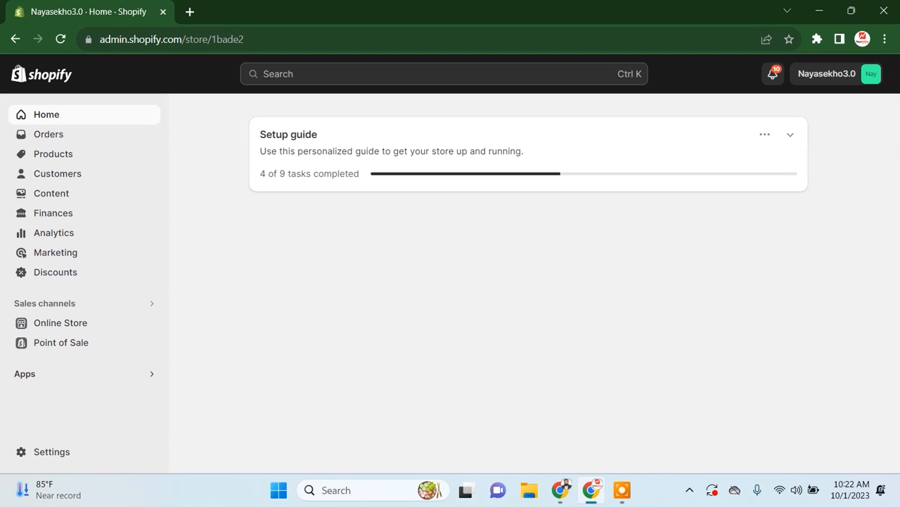
Search the Shopify App Store for "geolocation" from the store's apps search.
{"action": "left_click", "coordinate": [121, 372]}
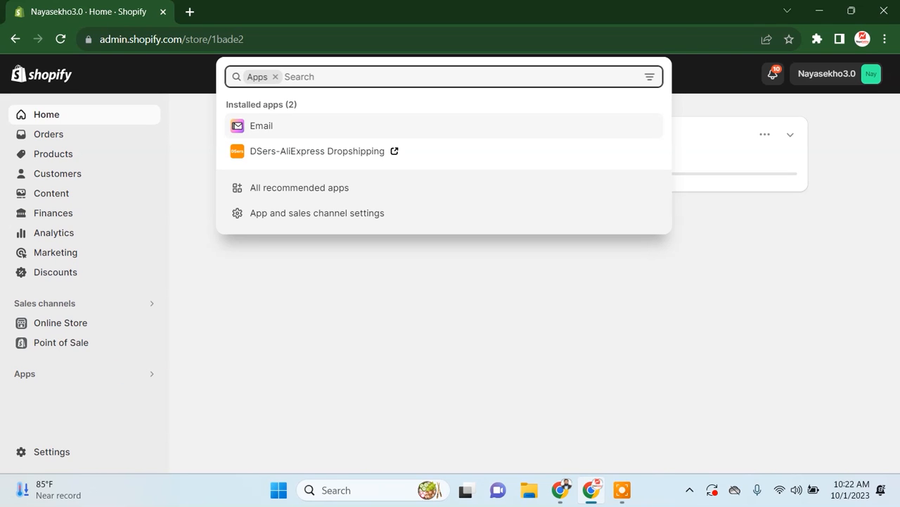
{"action": "type", "text": "geo"}
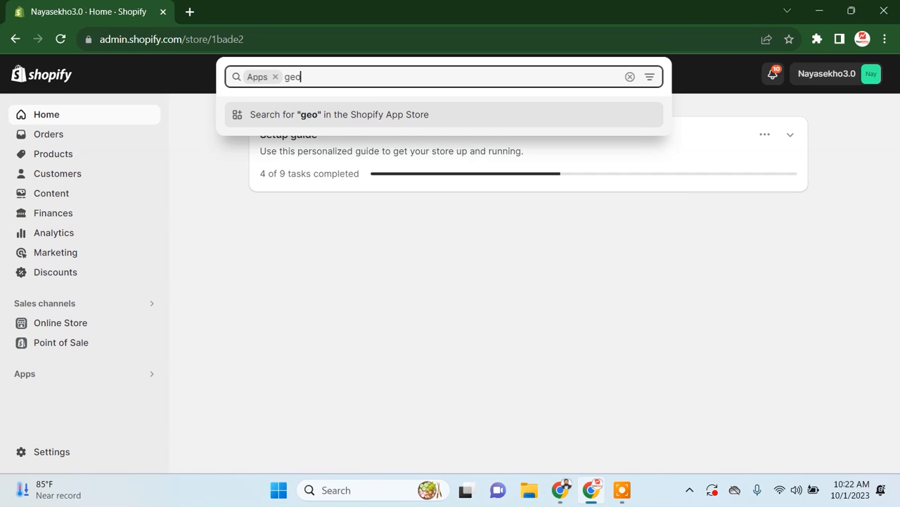
{"action": "type", "text": "location"}
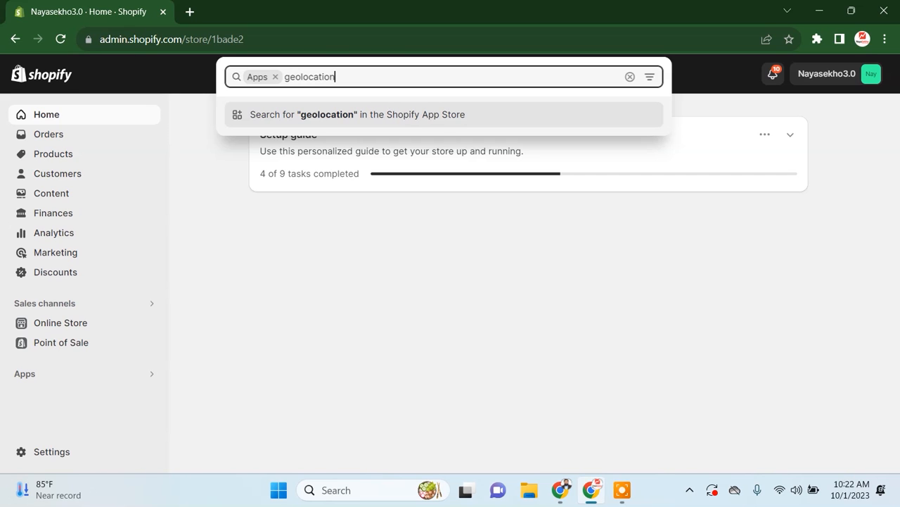
{"action": "key", "text": "Return"}
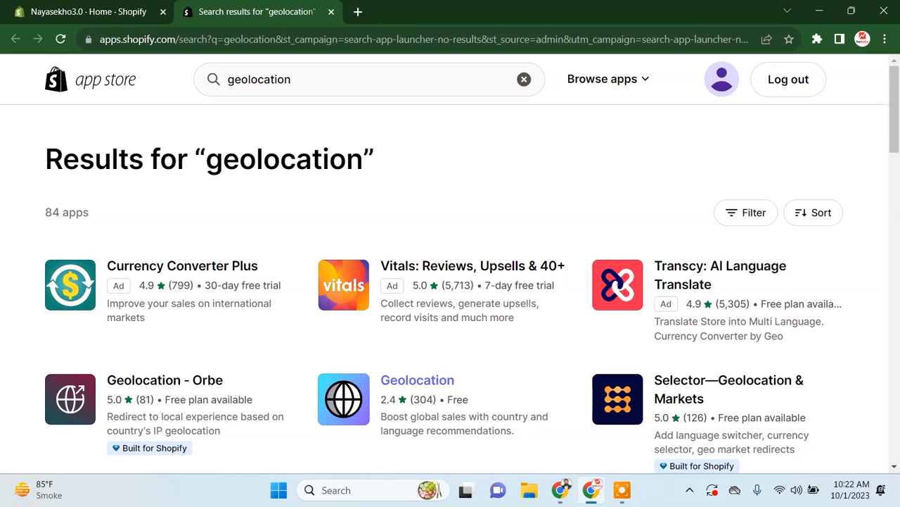
Install the free Geolocation app by Shopify on the store.
{"action": "left_click", "coordinate": [422, 381]}
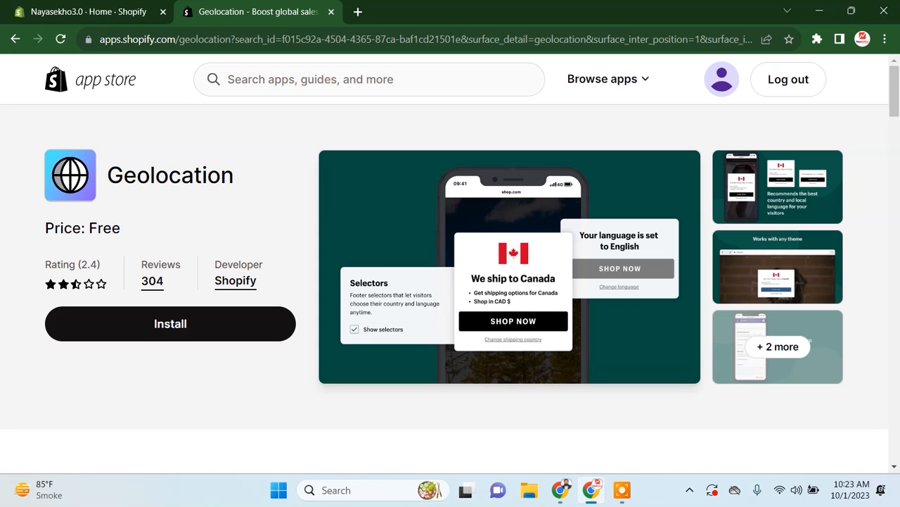
{"action": "left_click", "coordinate": [194, 320]}
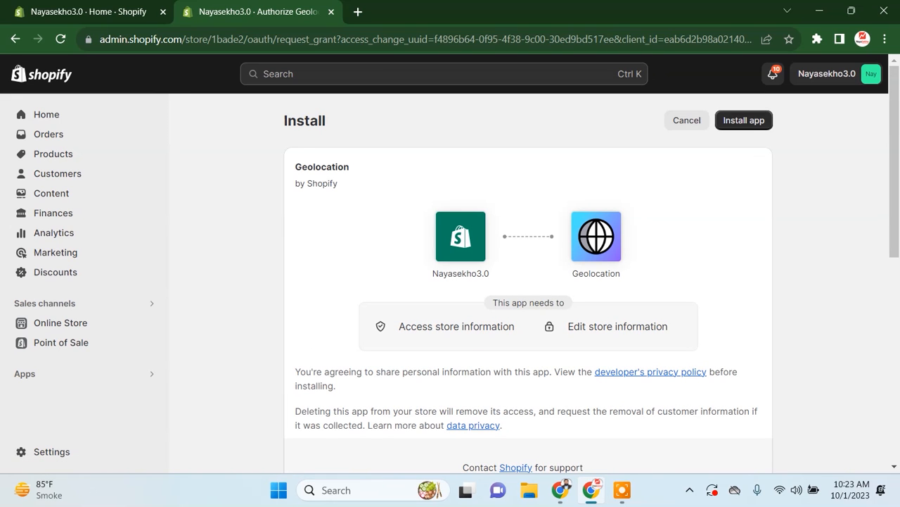
{"action": "left_click", "coordinate": [744, 120]}
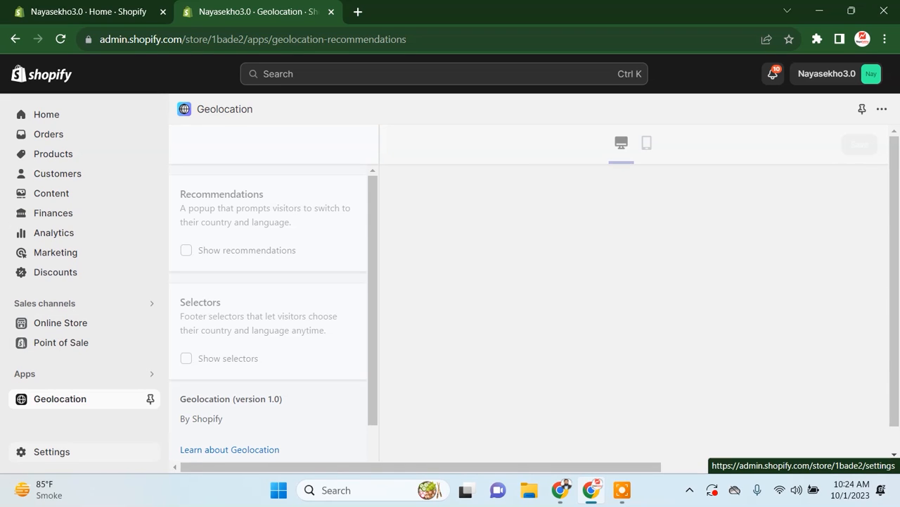
Open the International market from the Markets section of the store settings.
{"action": "left_click", "coordinate": [42, 451]}
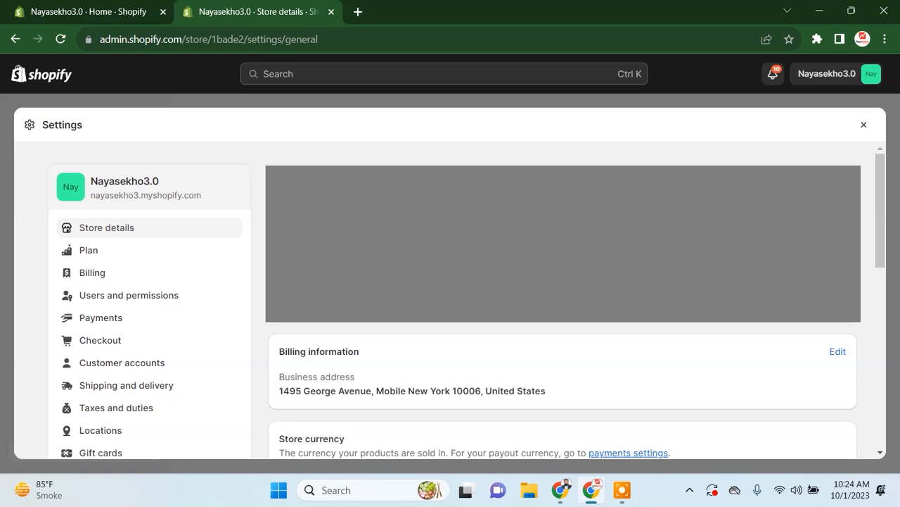
{"action": "scroll", "coordinate": [562, 296], "scroll_direction": "down", "scroll_amount": 3}
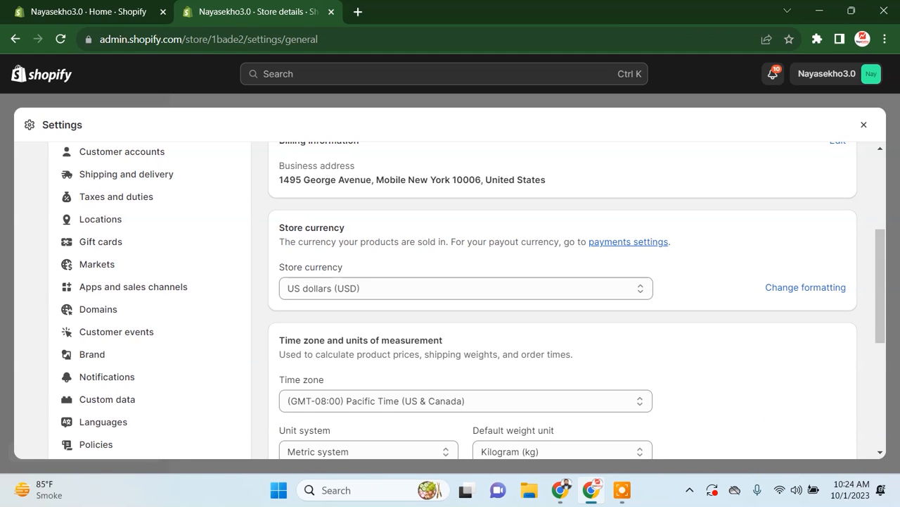
{"action": "scroll", "coordinate": [563, 295], "scroll_direction": "down", "scroll_amount": 1}
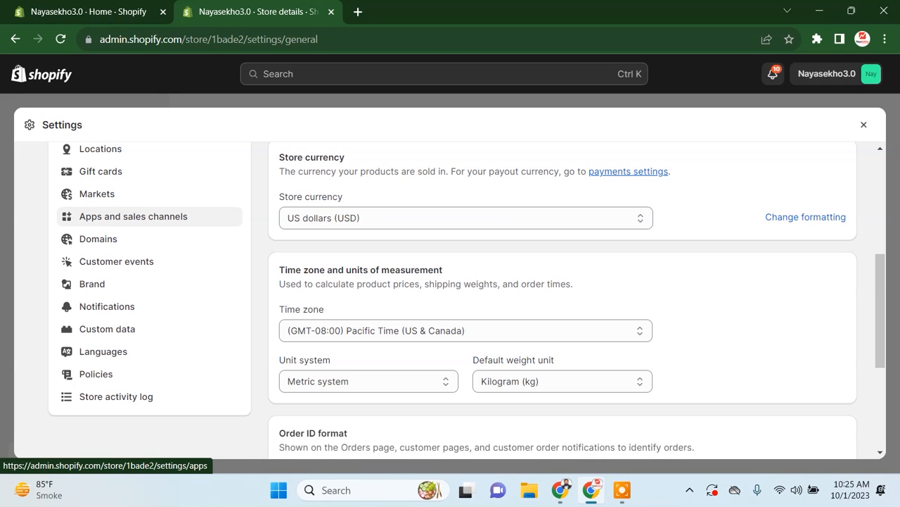
{"action": "left_click", "coordinate": [127, 197]}
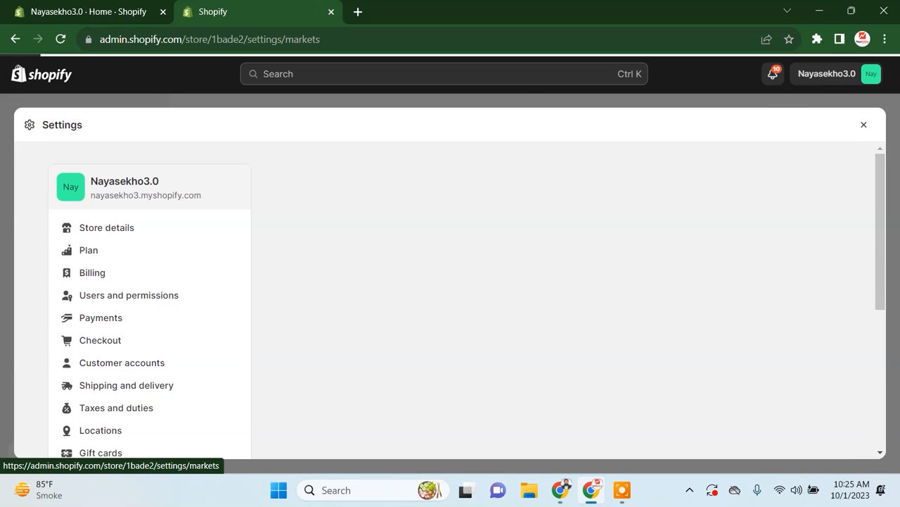
{"action": "scroll", "coordinate": [450, 299], "scroll_direction": "down", "scroll_amount": 1}
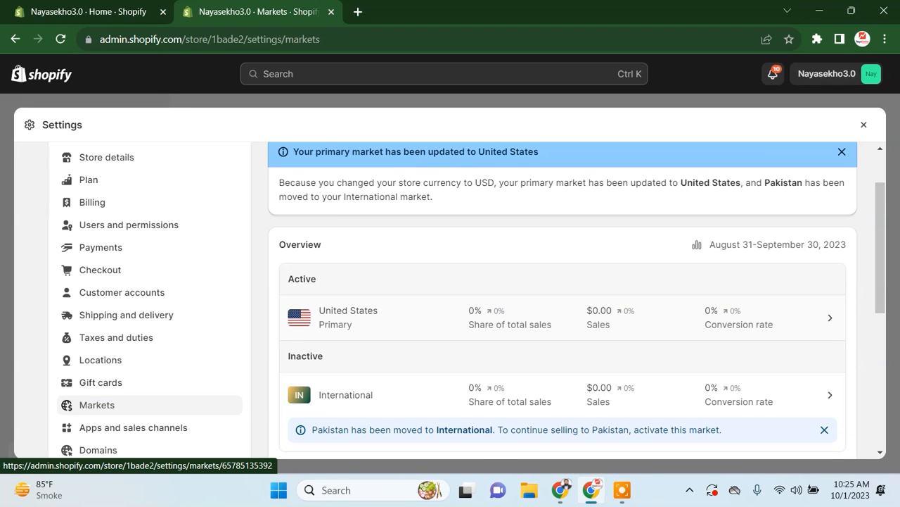
{"action": "scroll", "coordinate": [563, 320], "scroll_direction": "down", "scroll_amount": 1}
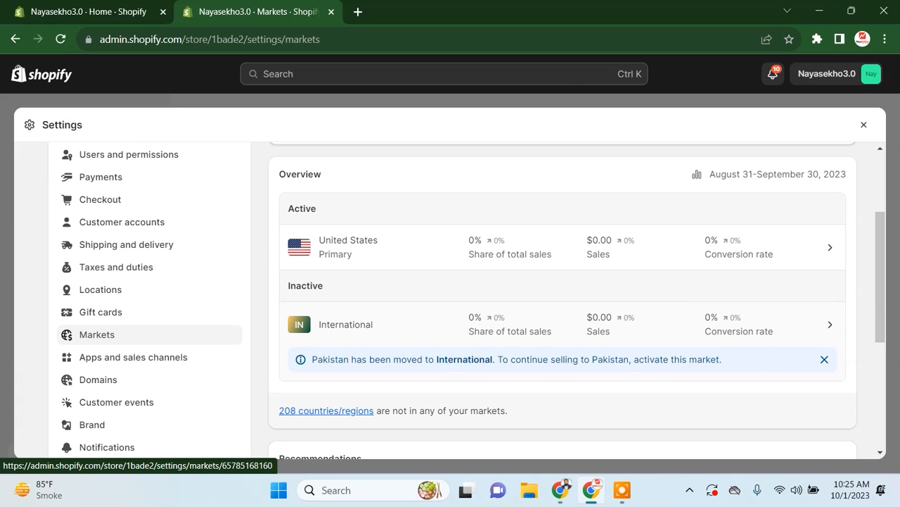
{"action": "left_click", "coordinate": [354, 318]}
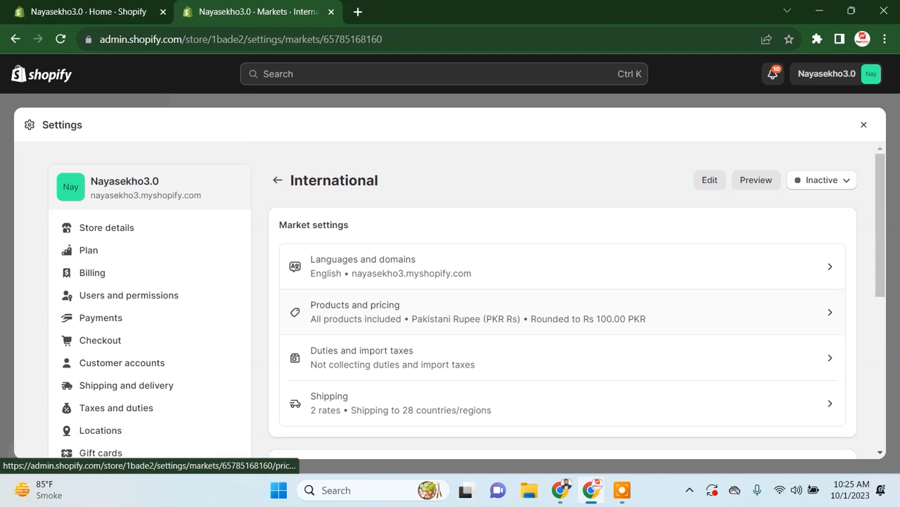
Set the International market's status to Active, save the change and close the settings.
{"action": "left_click", "coordinate": [824, 178]}
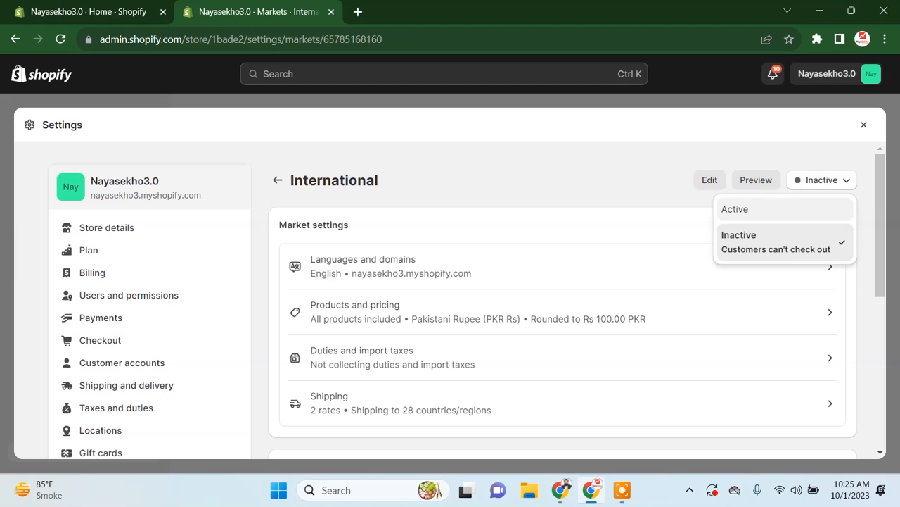
{"action": "left_click", "coordinate": [778, 208]}
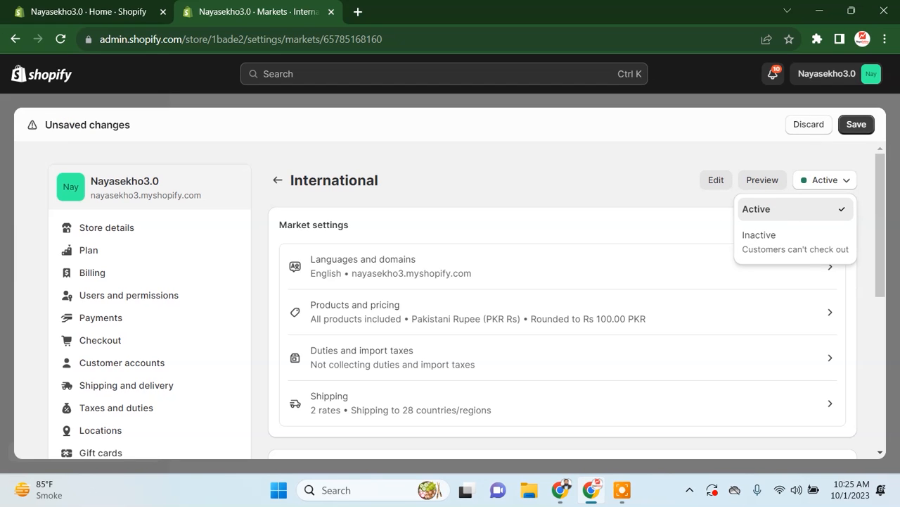
{"action": "left_click", "coordinate": [548, 171]}
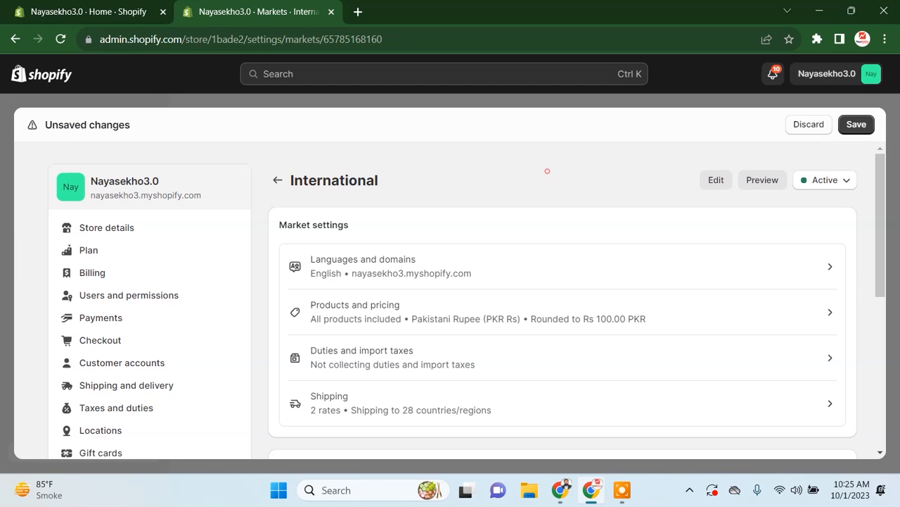
{"action": "left_click", "coordinate": [856, 124]}
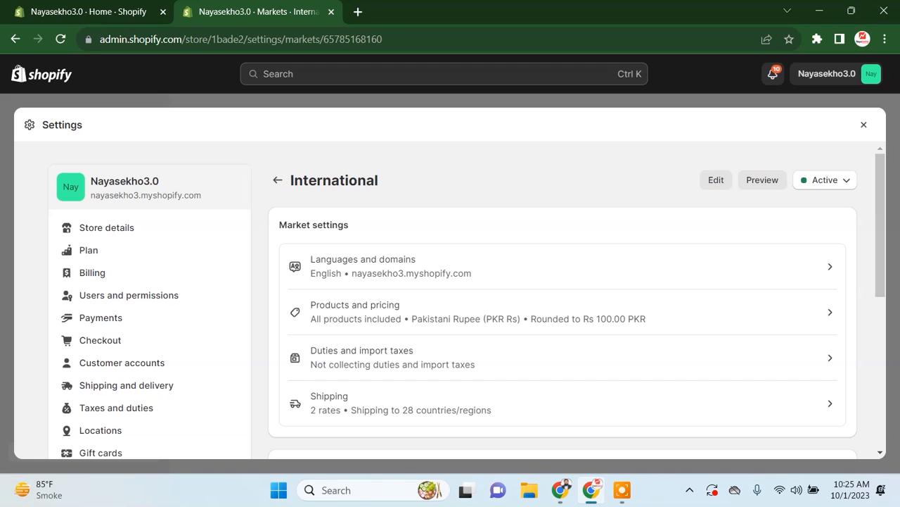
{"action": "left_click", "coordinate": [864, 124]}
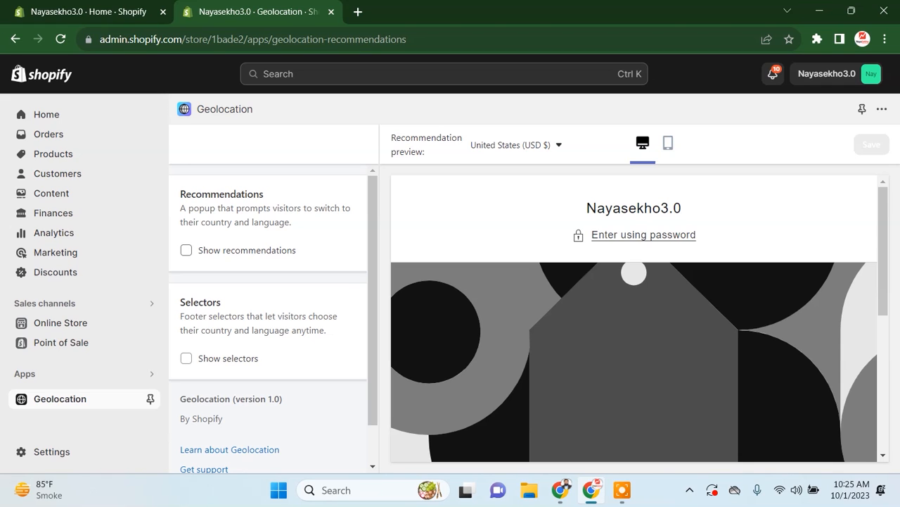
Try showing the recommendations popup and the footer selectors in turn, and view the popup's color customization options.
{"action": "left_click", "coordinate": [220, 252]}
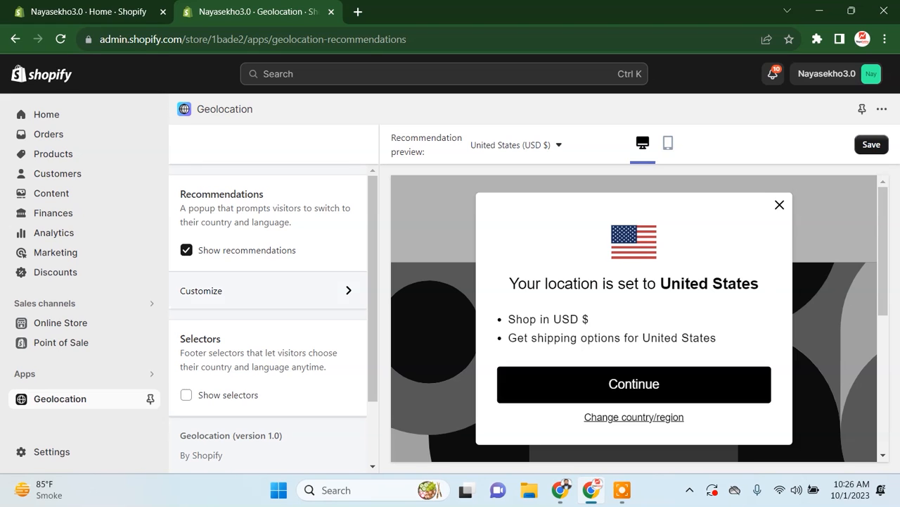
{"action": "left_click", "coordinate": [186, 250]}
{"action": "left_click", "coordinate": [186, 358]}
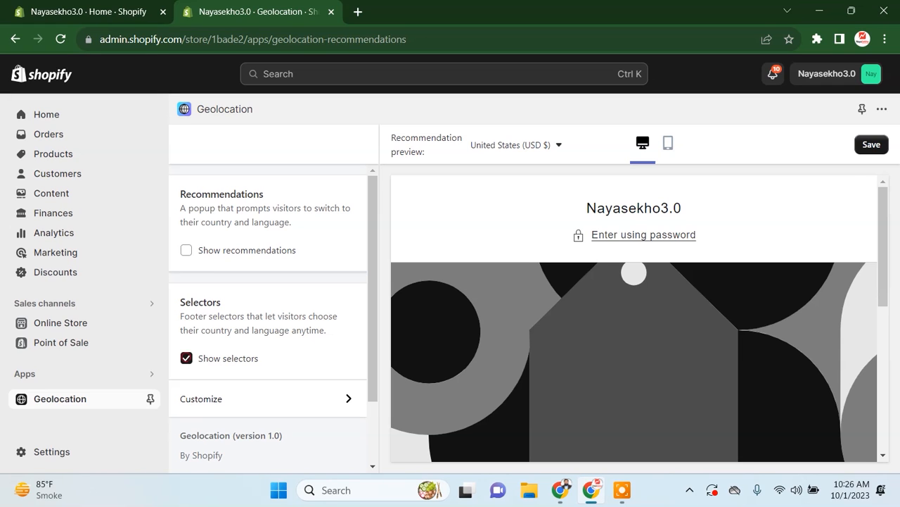
{"action": "left_click", "coordinate": [186, 358]}
{"action": "left_click", "coordinate": [186, 250]}
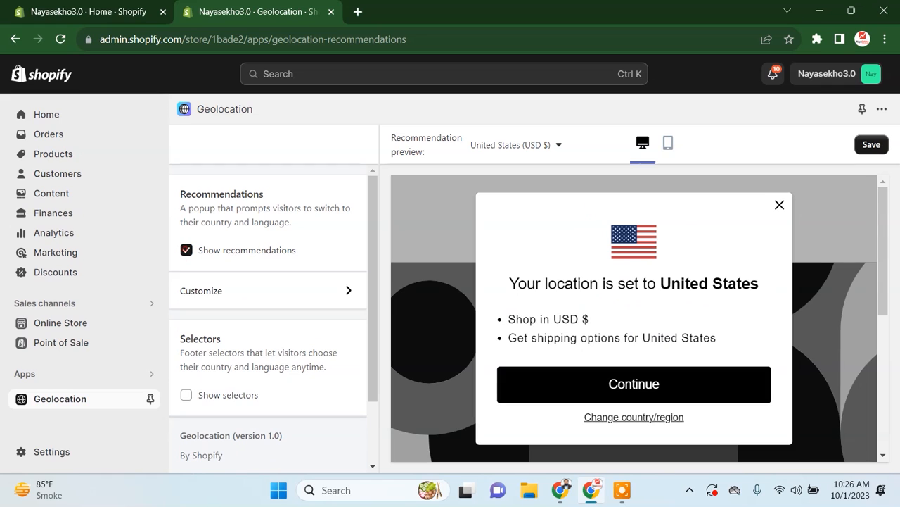
{"action": "left_click", "coordinate": [298, 290]}
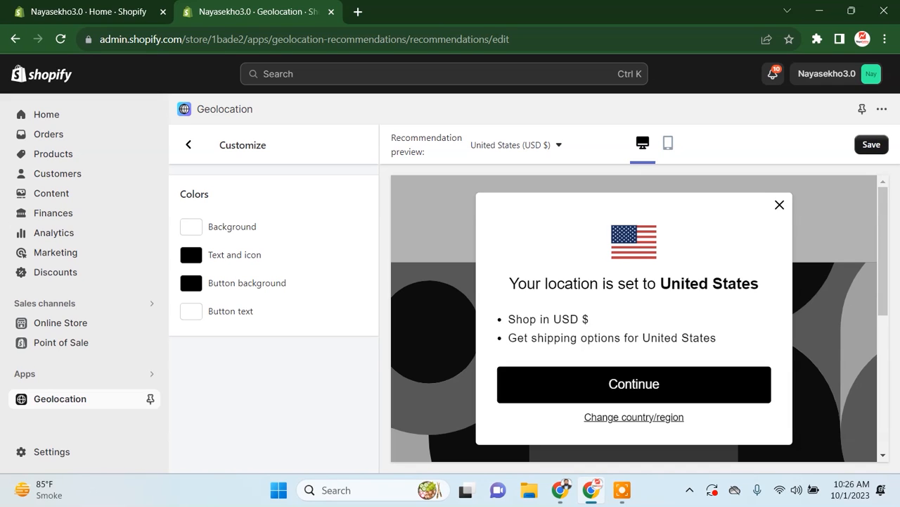
{"action": "left_click", "coordinate": [188, 144]}
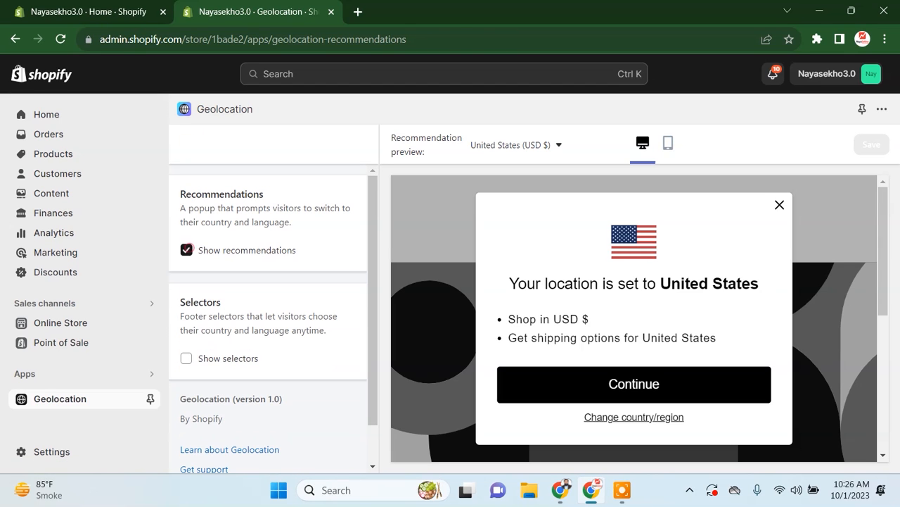
Show footer selectors instead of recommendations and try the Left, Right and Center footer positions.
{"action": "left_click", "coordinate": [186, 250]}
{"action": "left_click", "coordinate": [186, 358]}
{"action": "scroll", "coordinate": [185, 358], "scroll_direction": "down", "scroll_amount": 2}
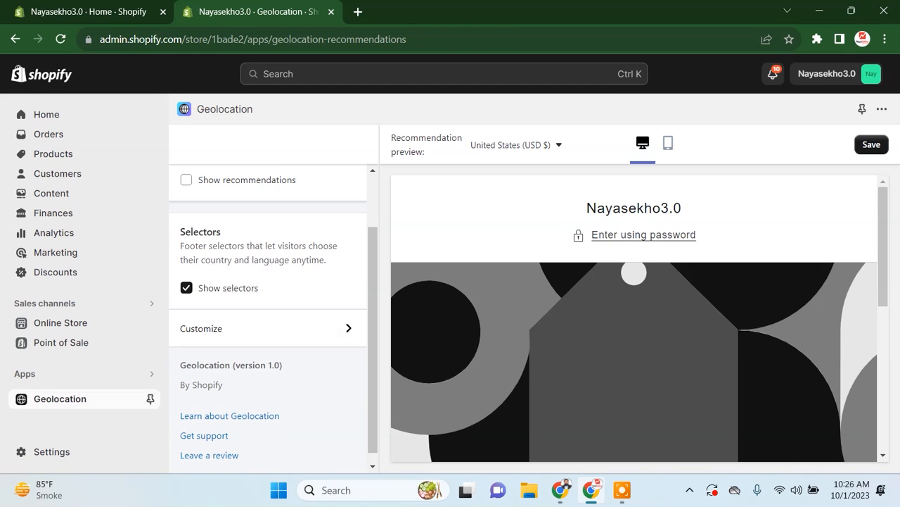
{"action": "left_click", "coordinate": [297, 334]}
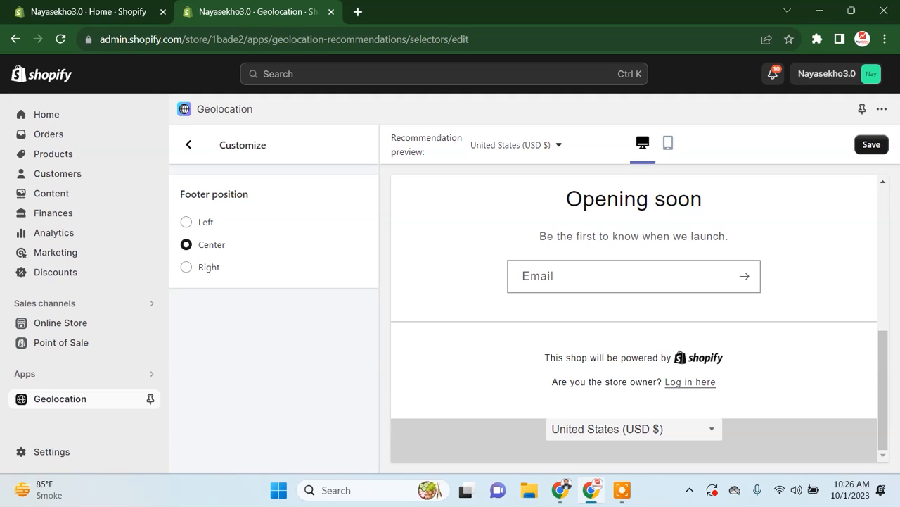
{"action": "left_click", "coordinate": [186, 222]}
{"action": "left_click", "coordinate": [186, 266]}
{"action": "left_click", "coordinate": [186, 244]}
{"action": "left_click", "coordinate": [188, 144]}
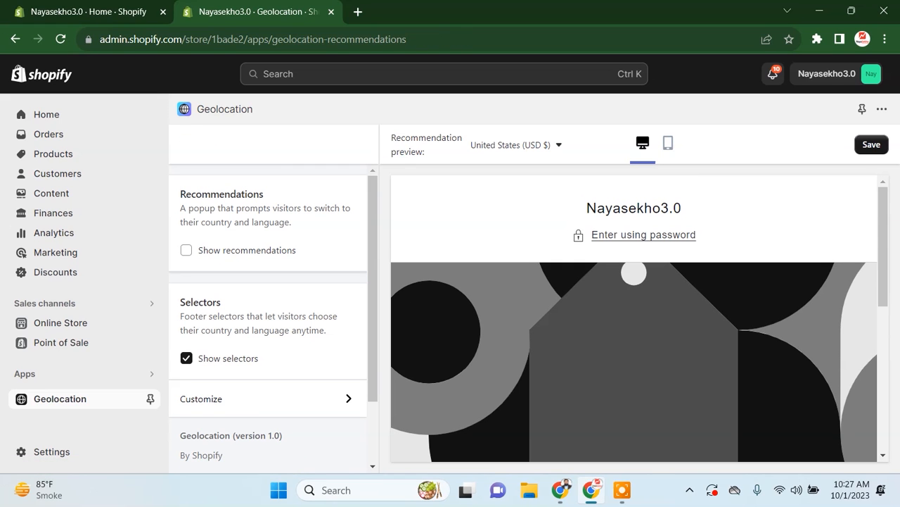
Switch the footer selectors off and on to compare the storefront preview, leaving them off.
{"action": "left_click", "coordinate": [186, 358]}
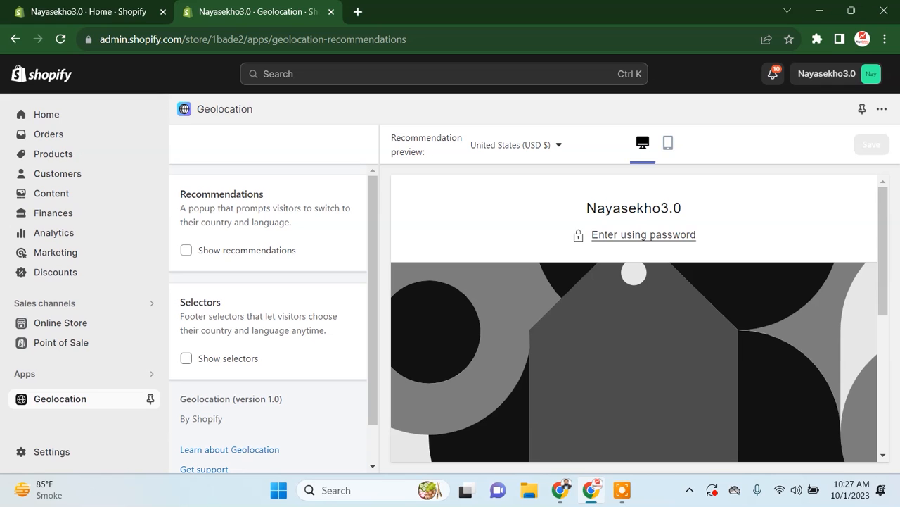
{"action": "left_click", "coordinate": [186, 358]}
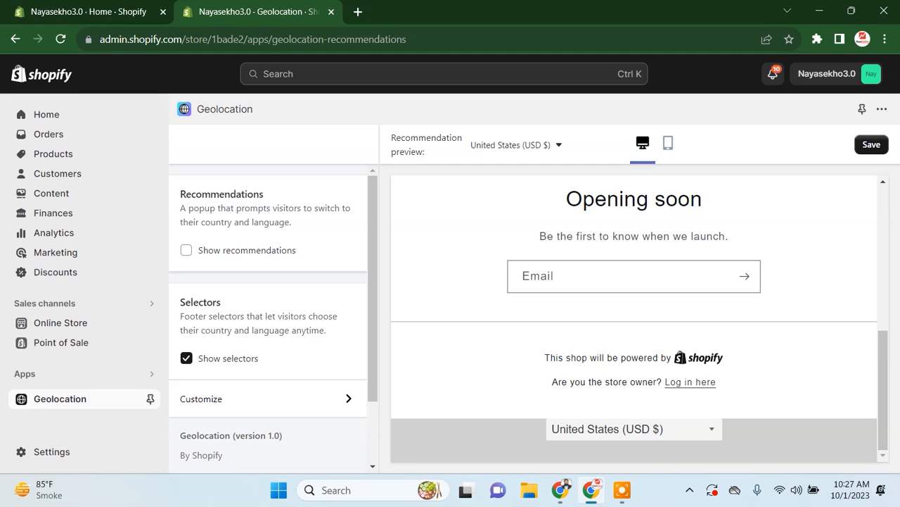
{"action": "left_click", "coordinate": [204, 358]}
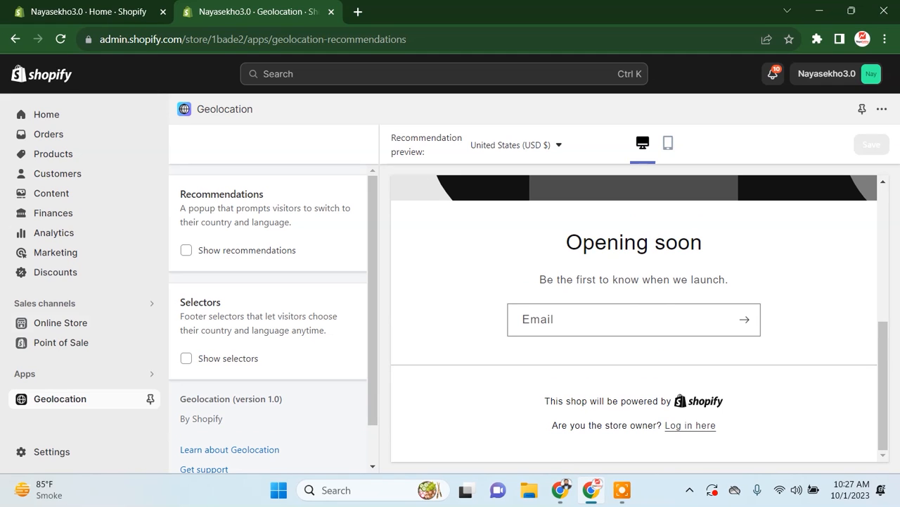
Open the online store's current Dawn theme for customization.
{"action": "left_click", "coordinate": [102, 318]}
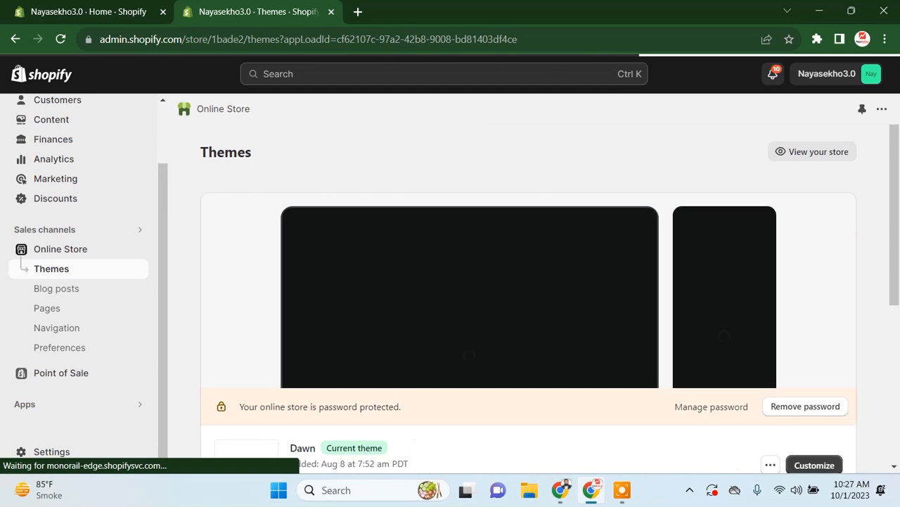
{"action": "scroll", "coordinate": [815, 324], "scroll_direction": "down", "scroll_amount": 2}
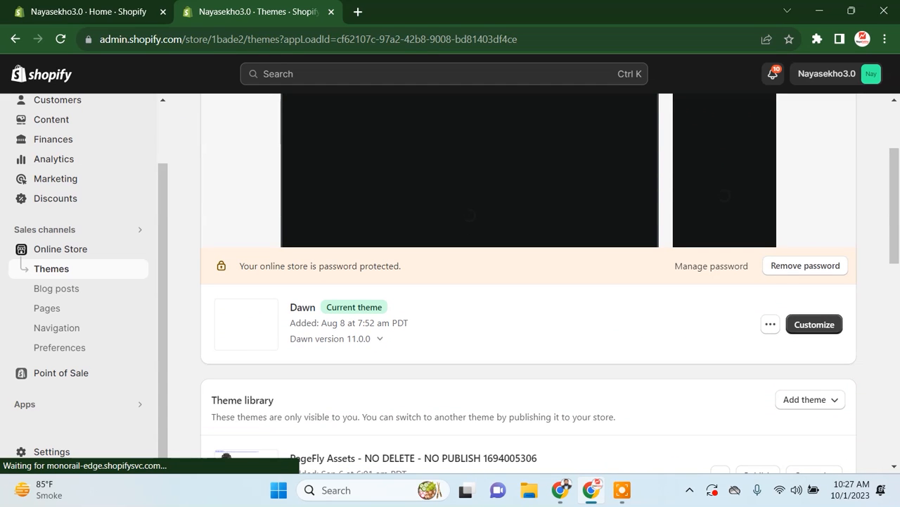
{"action": "left_click", "coordinate": [815, 324]}
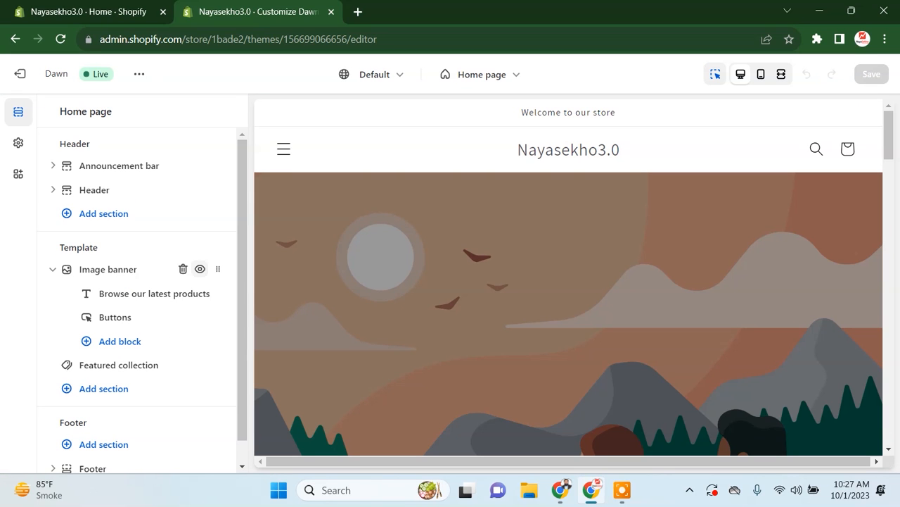
Turn off the language selector in the theme's Header section.
{"action": "left_click", "coordinate": [125, 187]}
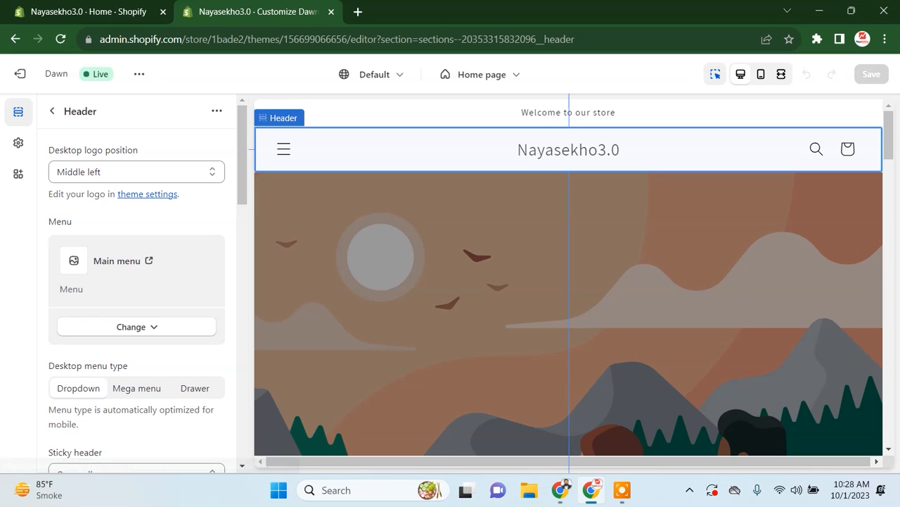
{"action": "scroll", "coordinate": [136, 296], "scroll_direction": "down", "scroll_amount": 5}
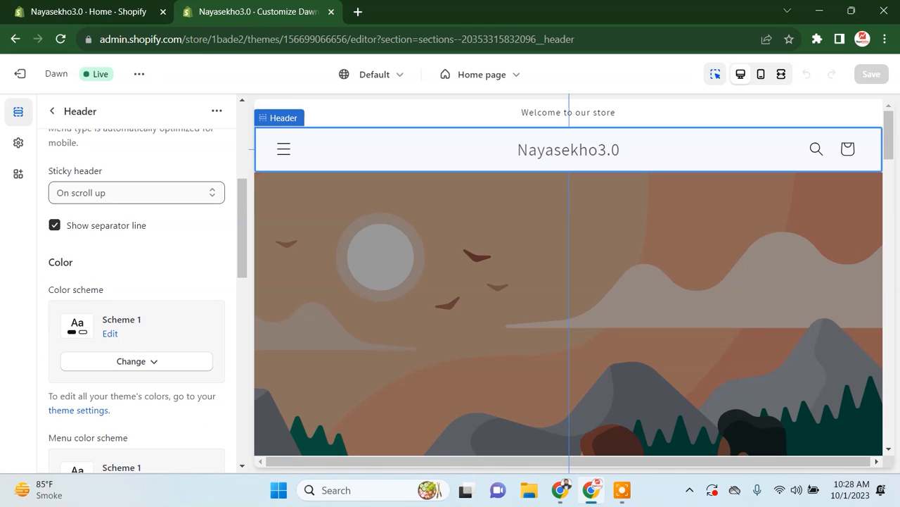
{"action": "scroll", "coordinate": [137, 296], "scroll_direction": "down", "scroll_amount": 6}
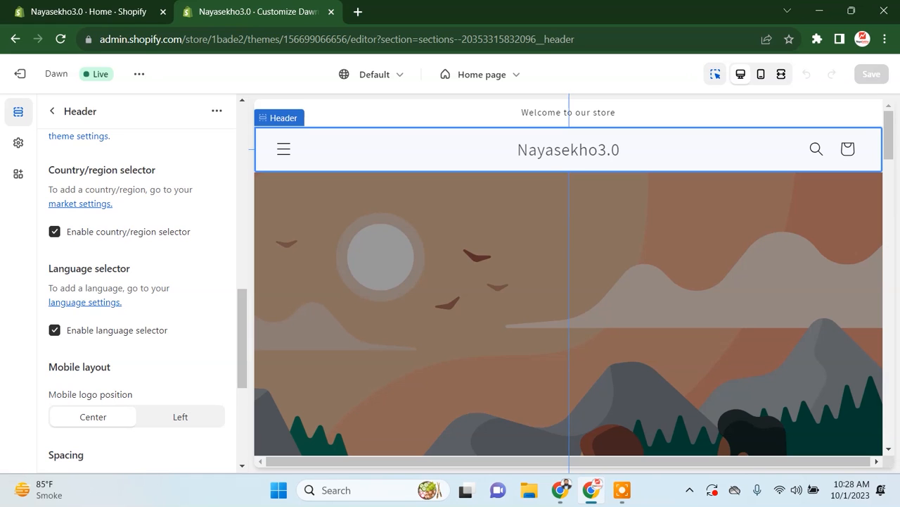
{"action": "left_click", "coordinate": [54, 330]}
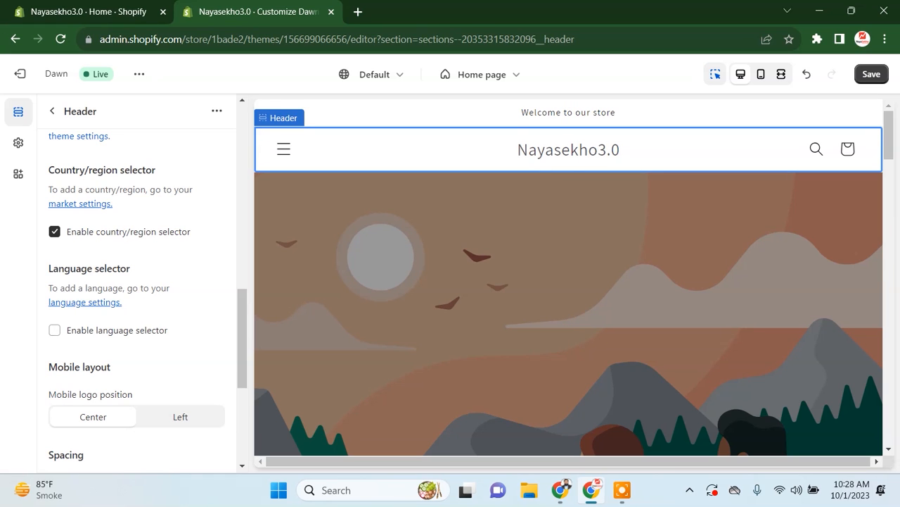
Preview the header at full width and view the countries offered in its country/region selector.
{"action": "left_click", "coordinate": [780, 74]}
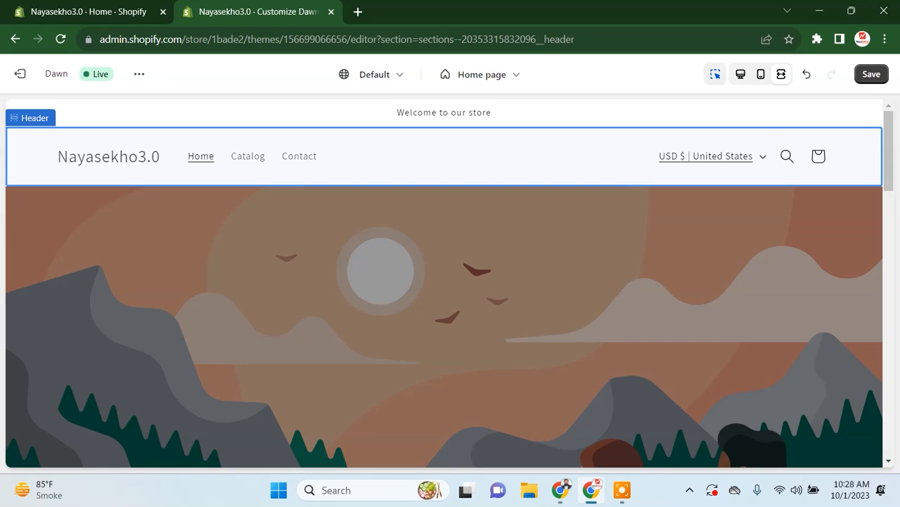
{"action": "left_click", "coordinate": [764, 154]}
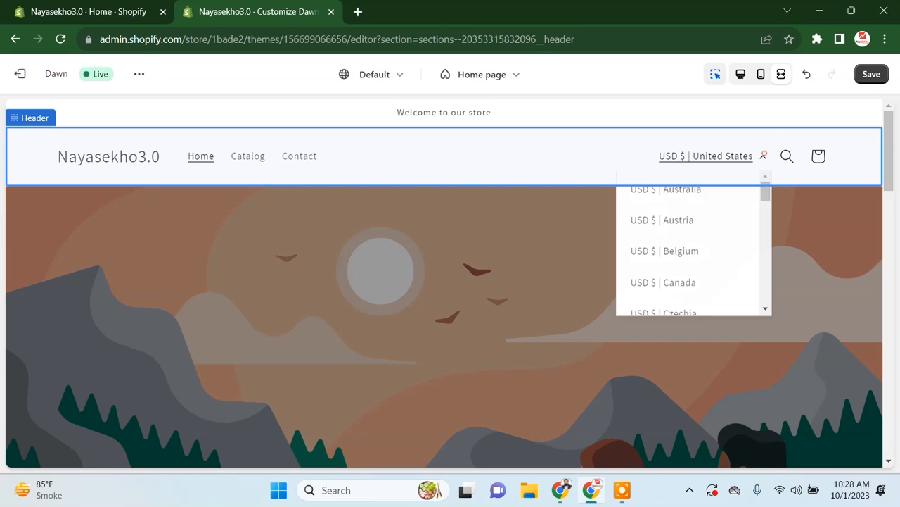
{"action": "left_click", "coordinate": [765, 154]}
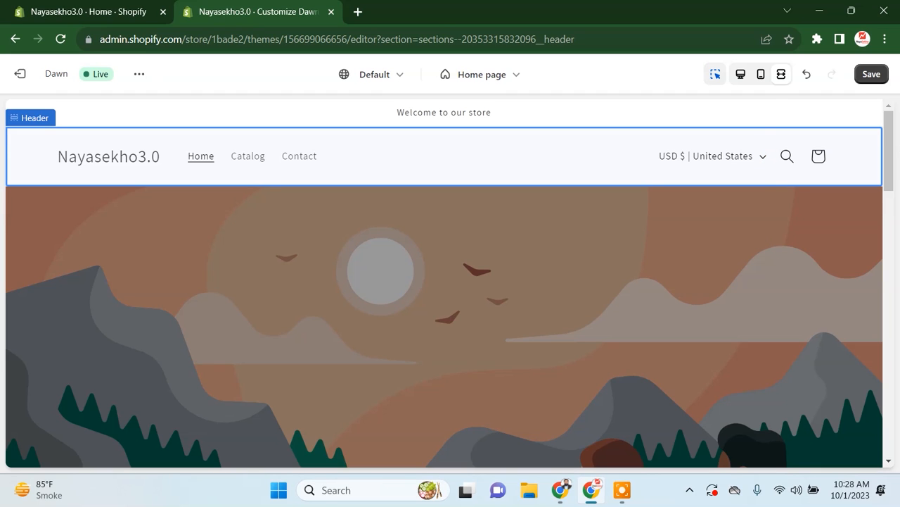
Switch the header's country/region selector off, preview the storefront at full width, and switch the selector back on.
{"action": "left_click", "coordinate": [741, 74]}
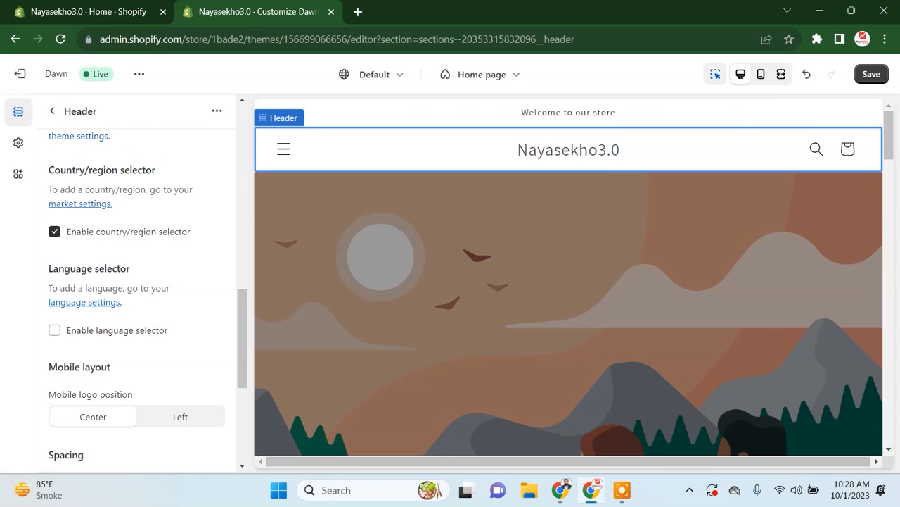
{"action": "left_click", "coordinate": [54, 231]}
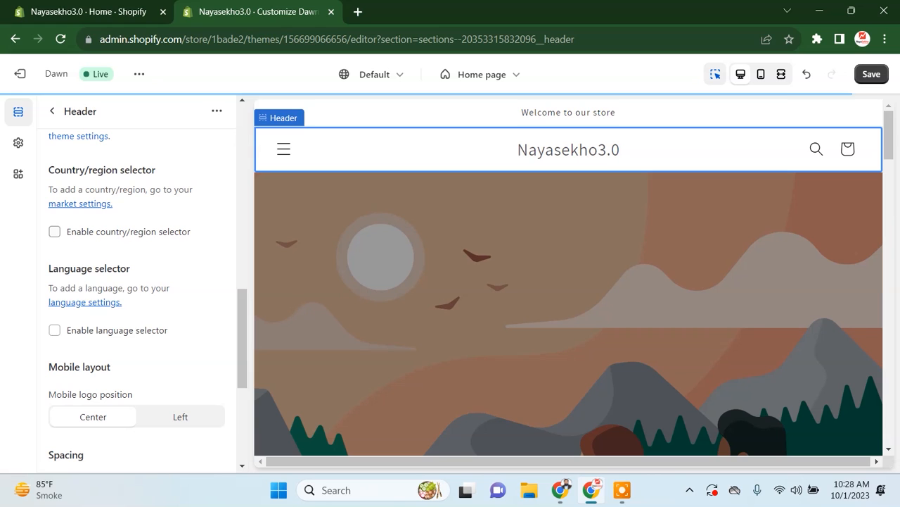
{"action": "left_click", "coordinate": [780, 74]}
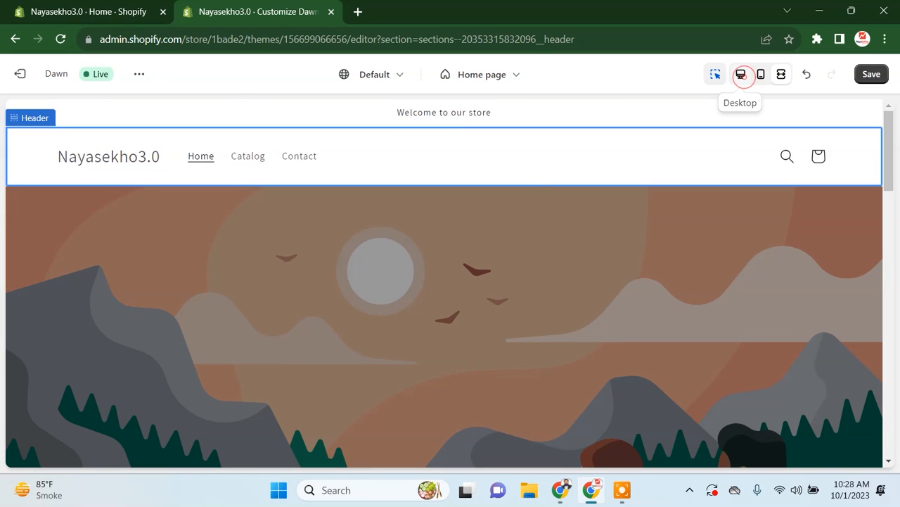
{"action": "left_click", "coordinate": [741, 74]}
{"action": "left_click", "coordinate": [54, 232]}
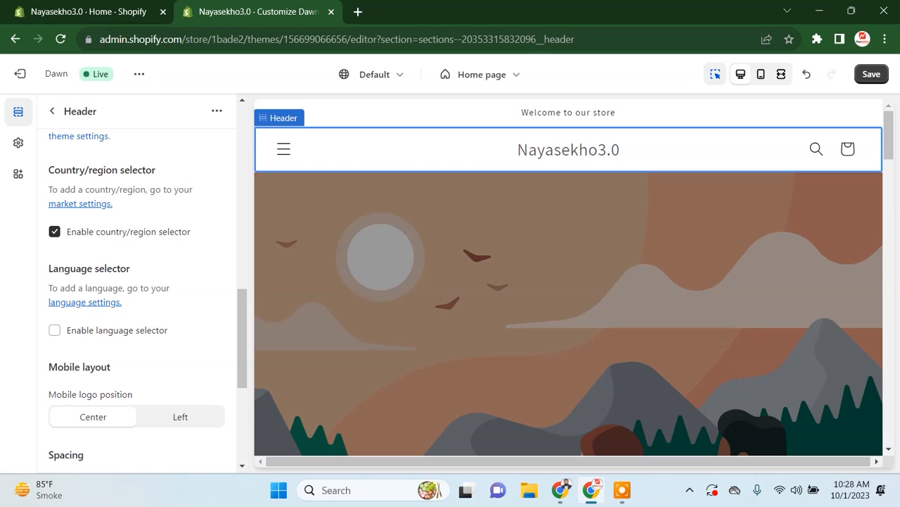
{"action": "left_click", "coordinate": [125, 231]}
Turn off both the language selector and the country/region selector in the theme's Footer section.
{"action": "left_click", "coordinate": [52, 111]}
{"action": "scroll", "coordinate": [127, 340], "scroll_direction": "down", "scroll_amount": 1}
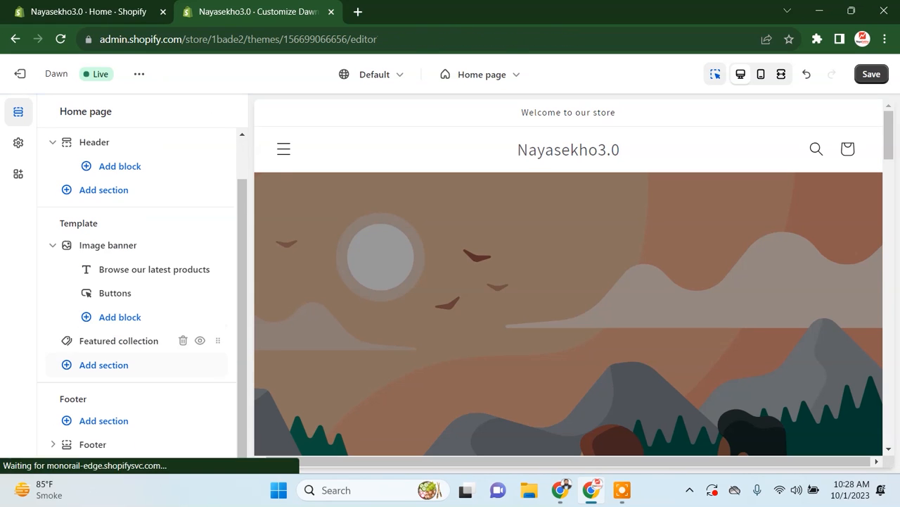
{"action": "left_click", "coordinate": [105, 443]}
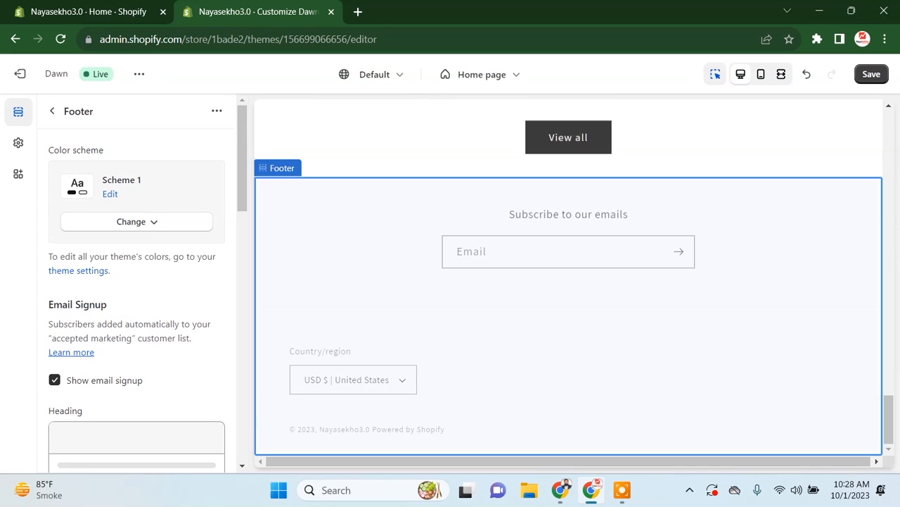
{"action": "scroll", "coordinate": [134, 296], "scroll_direction": "down", "scroll_amount": 5}
{"action": "scroll", "coordinate": [134, 281], "scroll_direction": "down", "scroll_amount": 3}
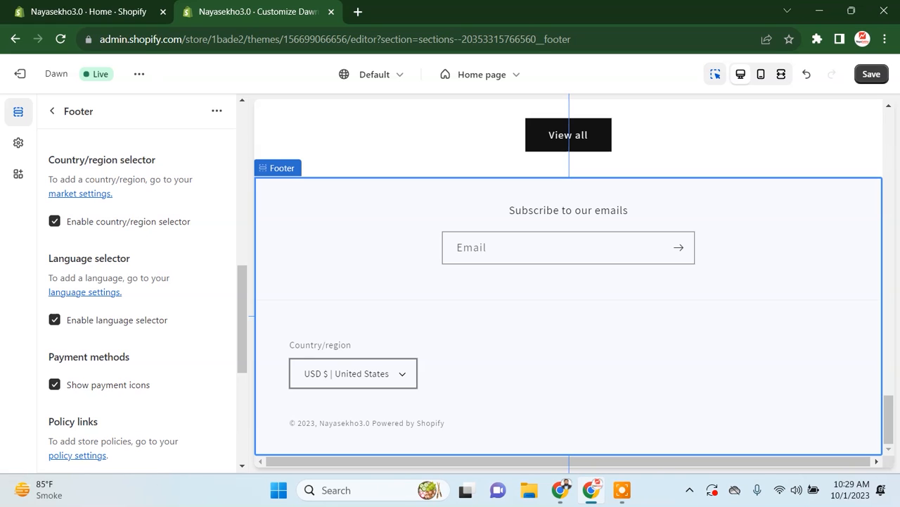
{"action": "left_click", "coordinate": [54, 320]}
{"action": "left_click", "coordinate": [56, 221]}
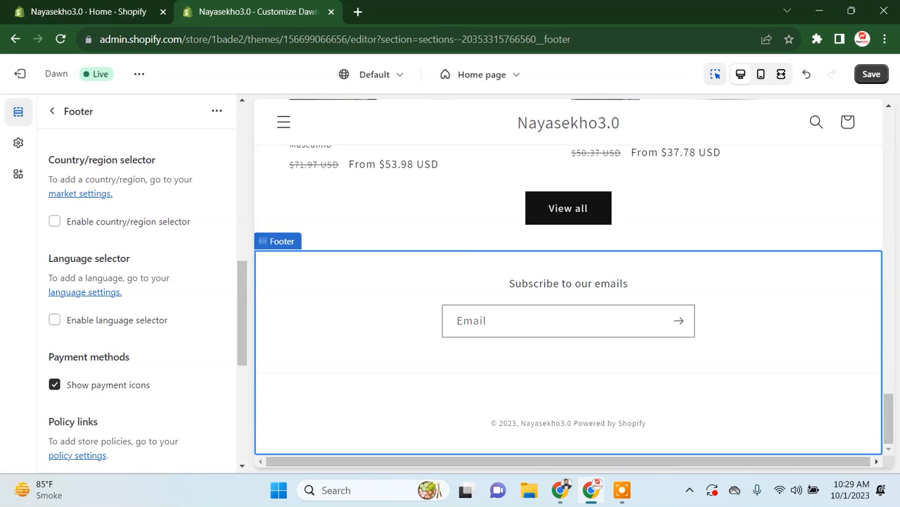
{"action": "left_click", "coordinate": [51, 110]}
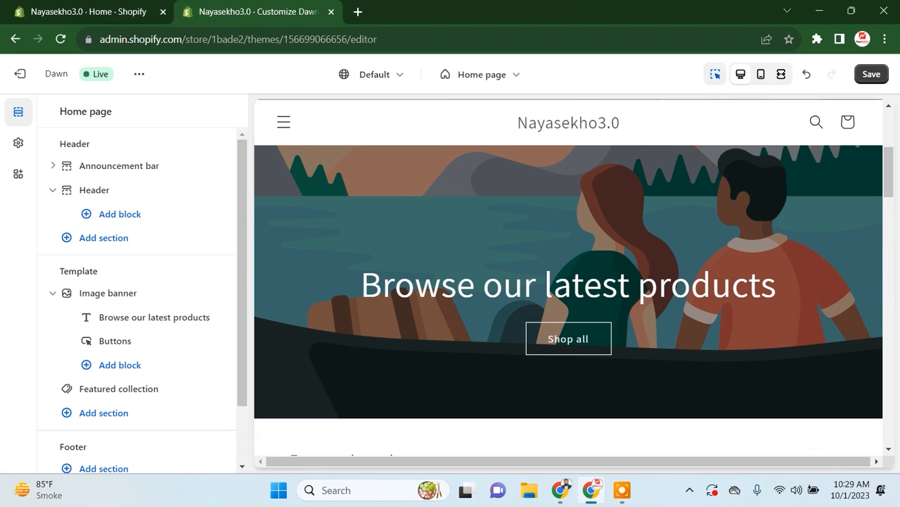
Make sure the country/region selector is enabled in the Header section's settings.
{"action": "left_click", "coordinate": [139, 190]}
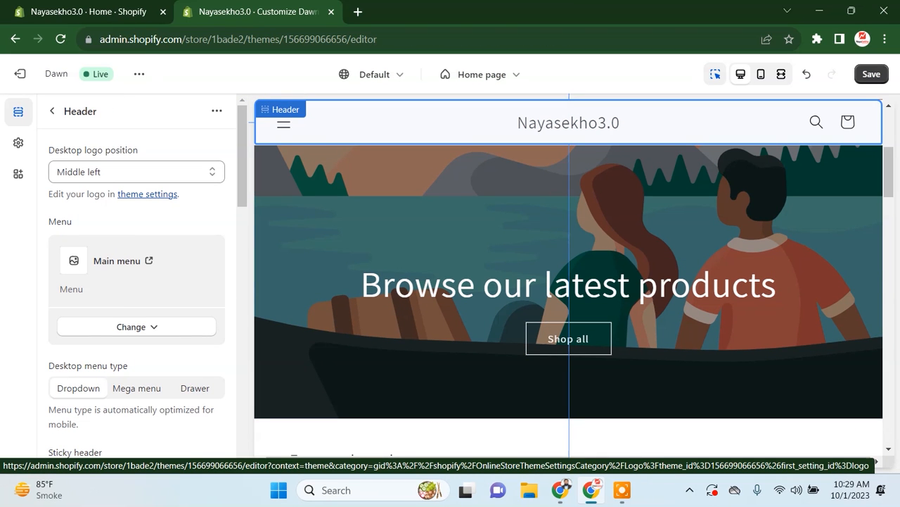
{"action": "scroll", "coordinate": [148, 194], "scroll_direction": "down", "scroll_amount": 6}
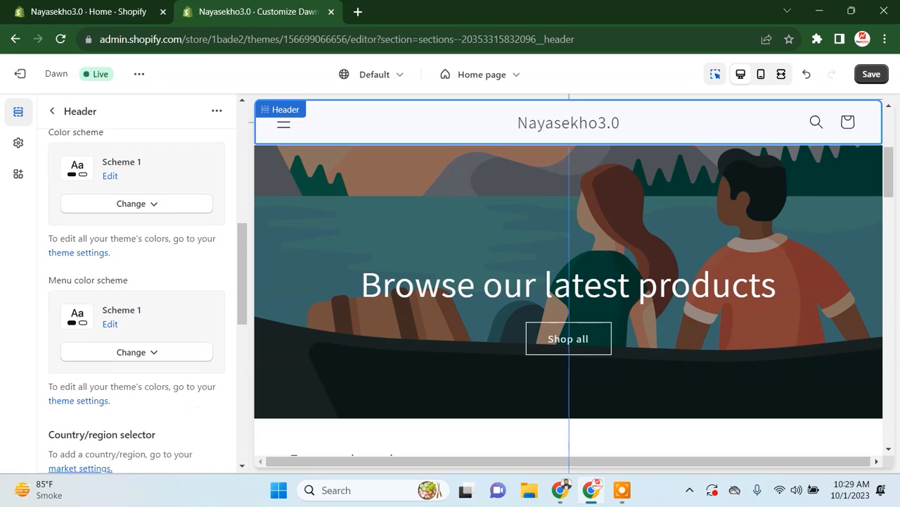
{"action": "scroll", "coordinate": [137, 282], "scroll_direction": "down", "scroll_amount": 3}
{"action": "left_click", "coordinate": [171, 302]}
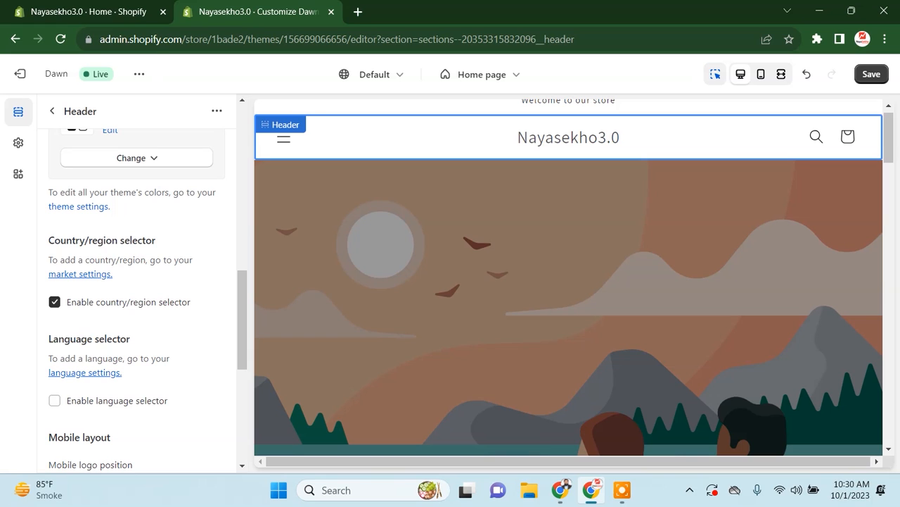
Save the theme changes, and leave the editor to view the live storefront.
{"action": "left_click", "coordinate": [871, 74]}
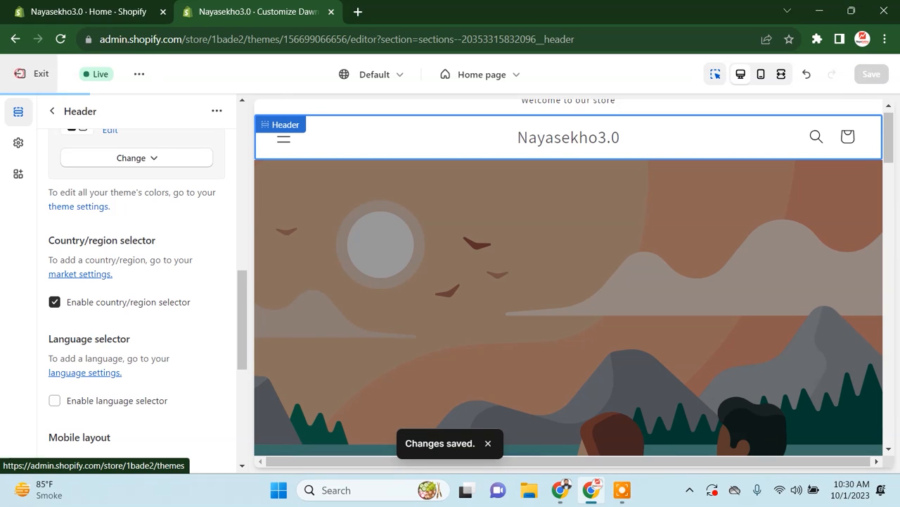
{"action": "left_click", "coordinate": [20, 73]}
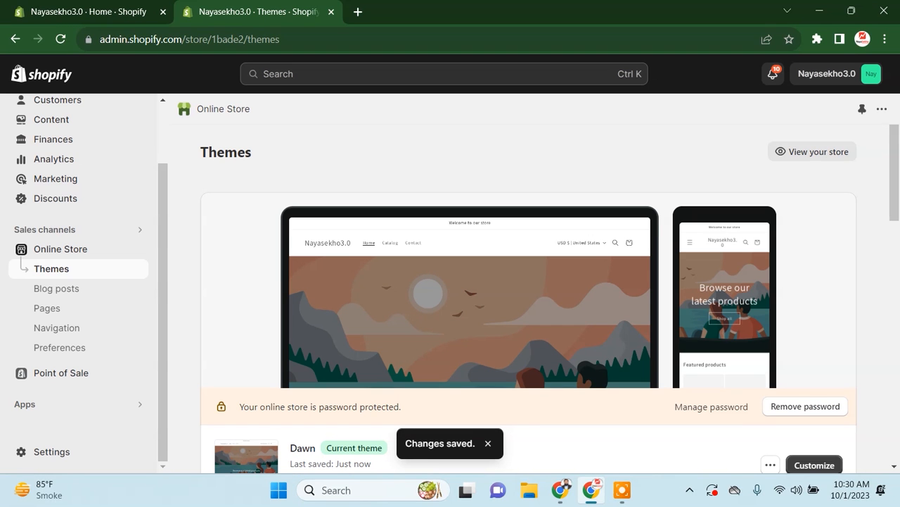
{"action": "left_click", "coordinate": [138, 249]}
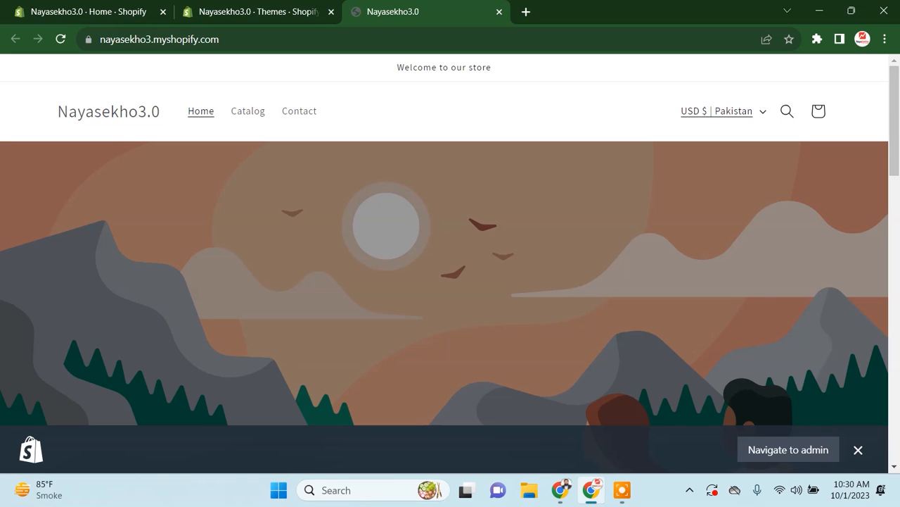
Open the store's Payments settings and review the Shopify Payments activation option and supported payment methods.
{"action": "left_click", "coordinate": [88, 12]}
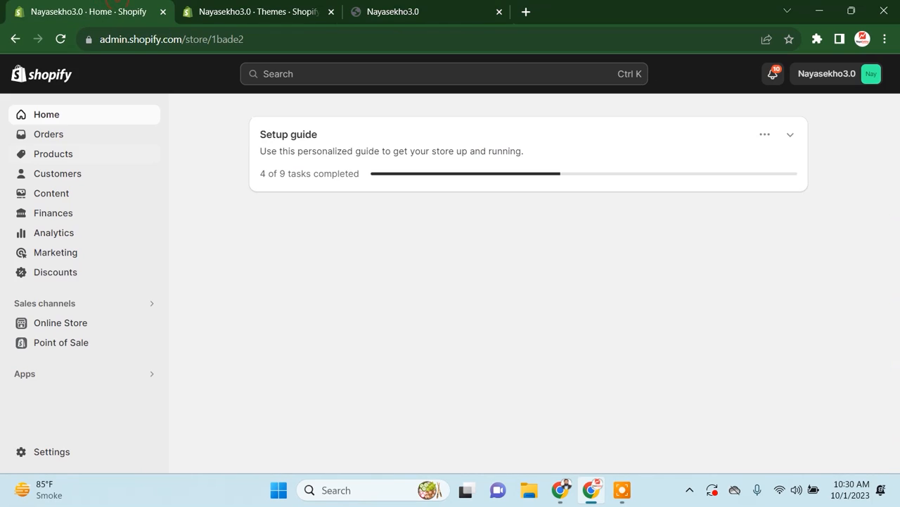
{"action": "left_click", "coordinate": [42, 451]}
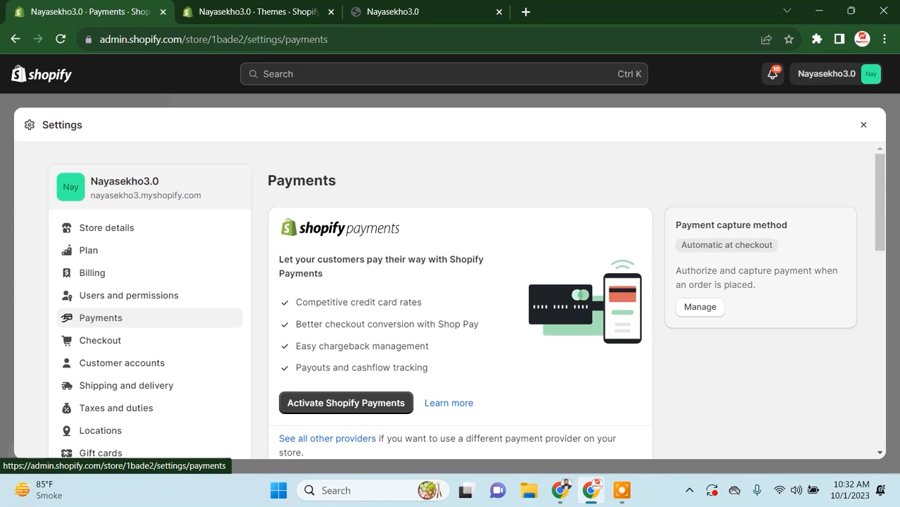
{"action": "scroll", "coordinate": [458, 299], "scroll_direction": "down", "scroll_amount": 2}
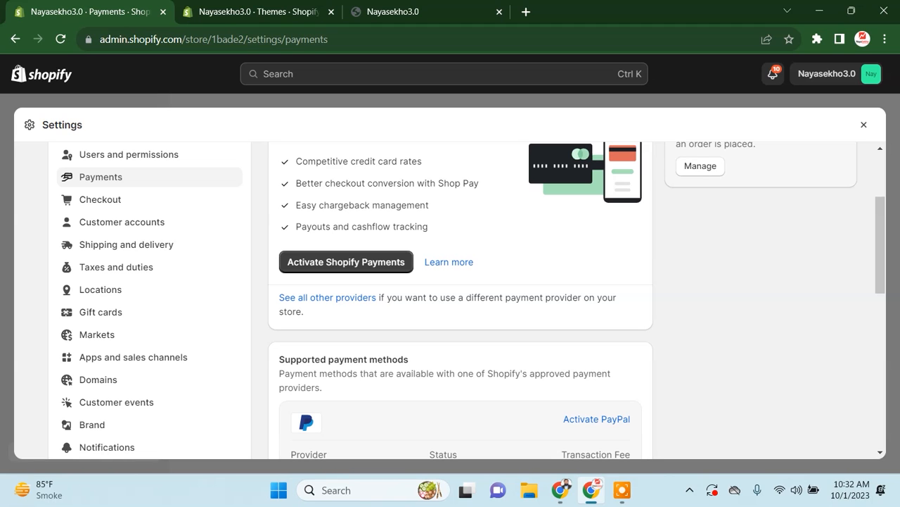
{"action": "scroll", "coordinate": [457, 299], "scroll_direction": "up", "scroll_amount": 1}
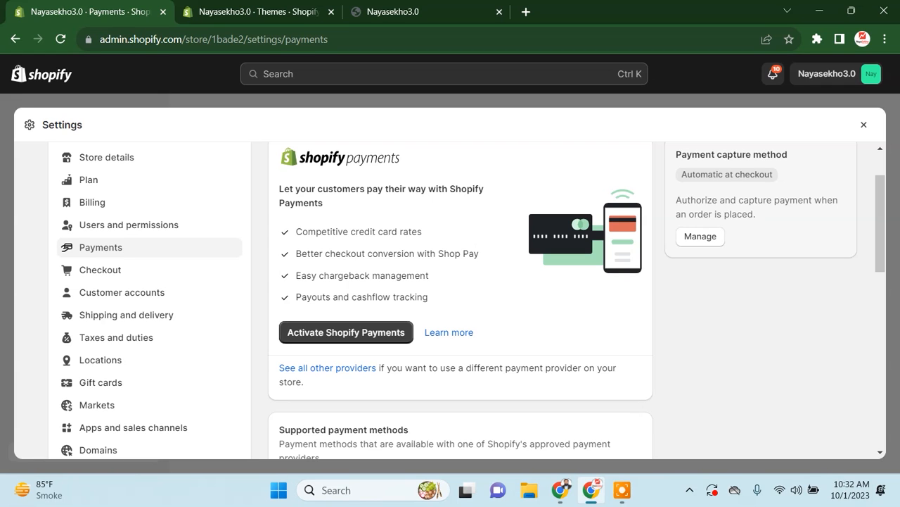
Check the country and currency selector on the live storefront, and return to the Payments settings.
{"action": "left_click", "coordinate": [433, 31]}
{"action": "left_click", "coordinate": [427, 10]}
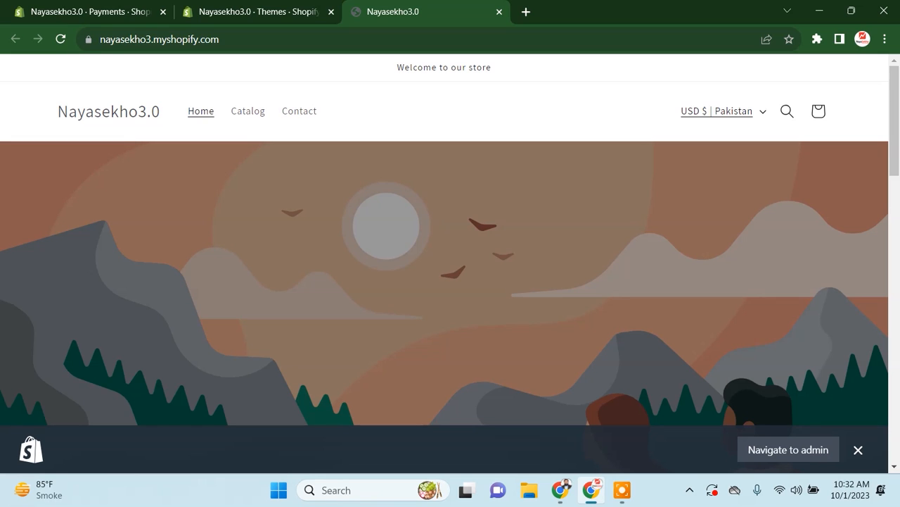
{"action": "left_click", "coordinate": [71, 3]}
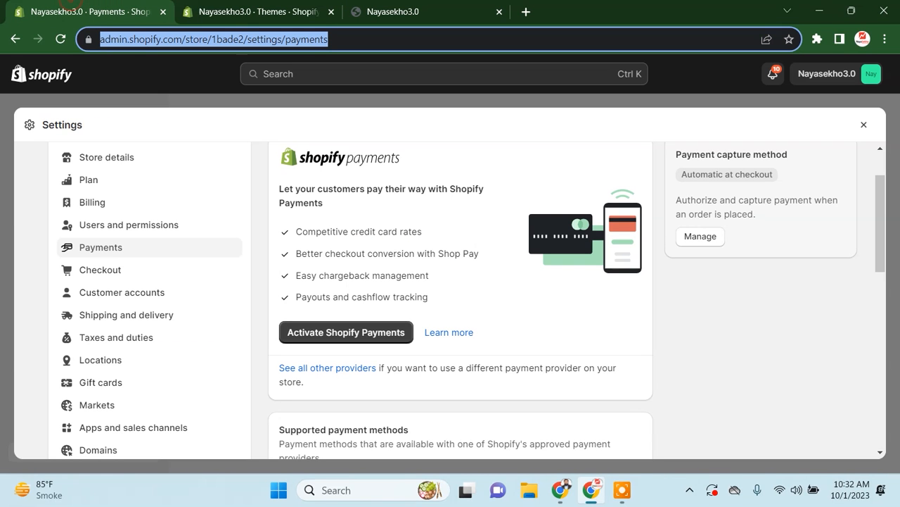